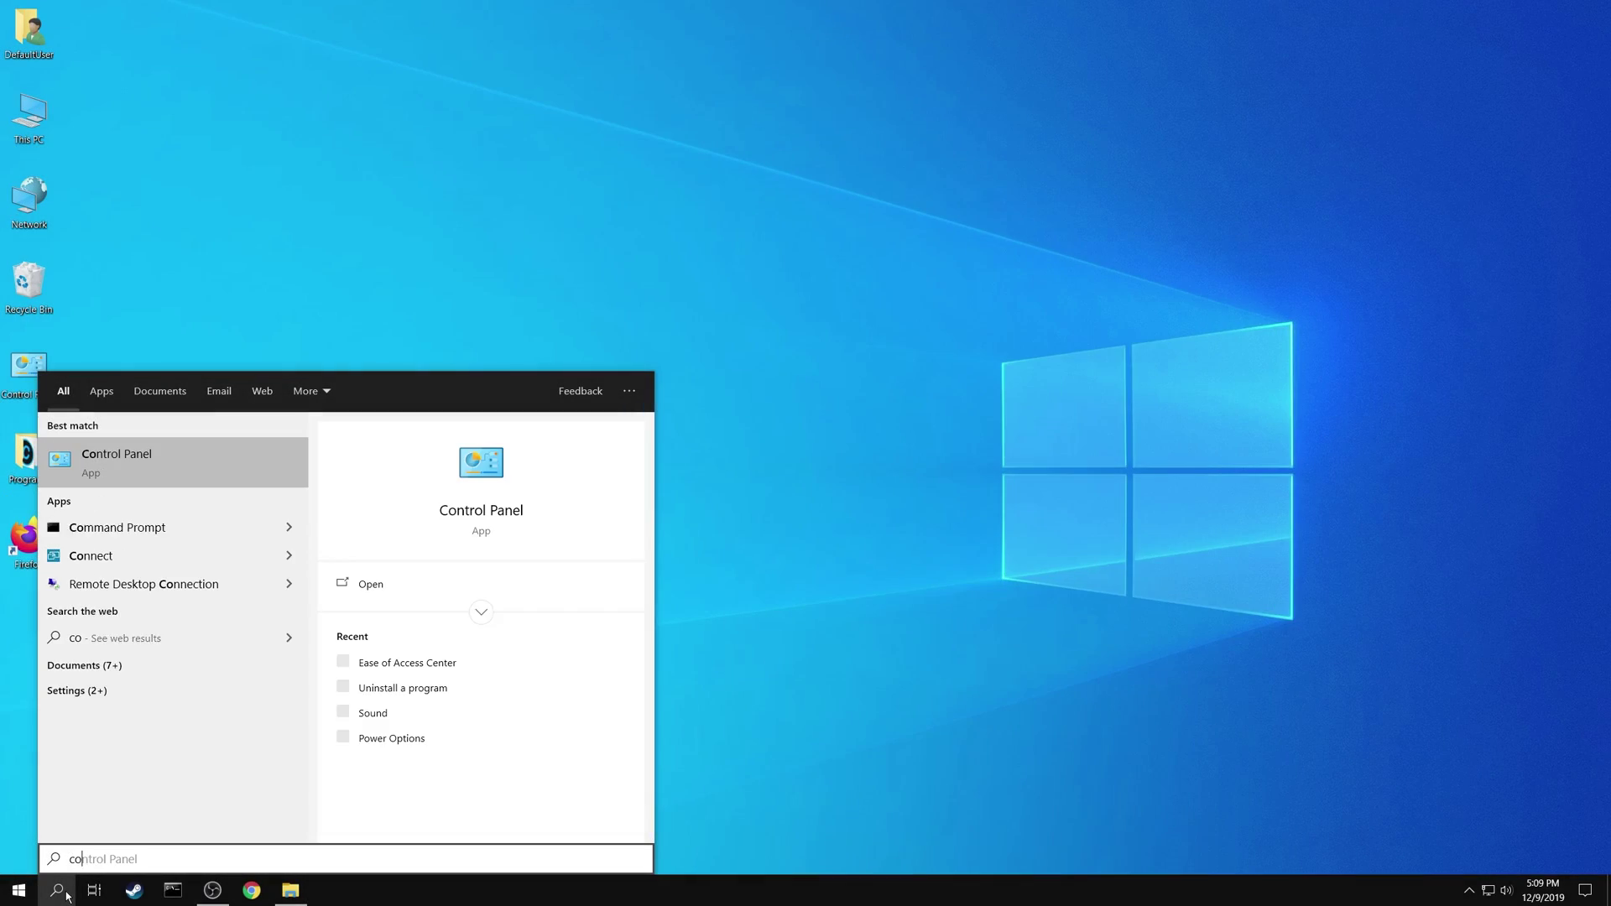
type("ntrol")
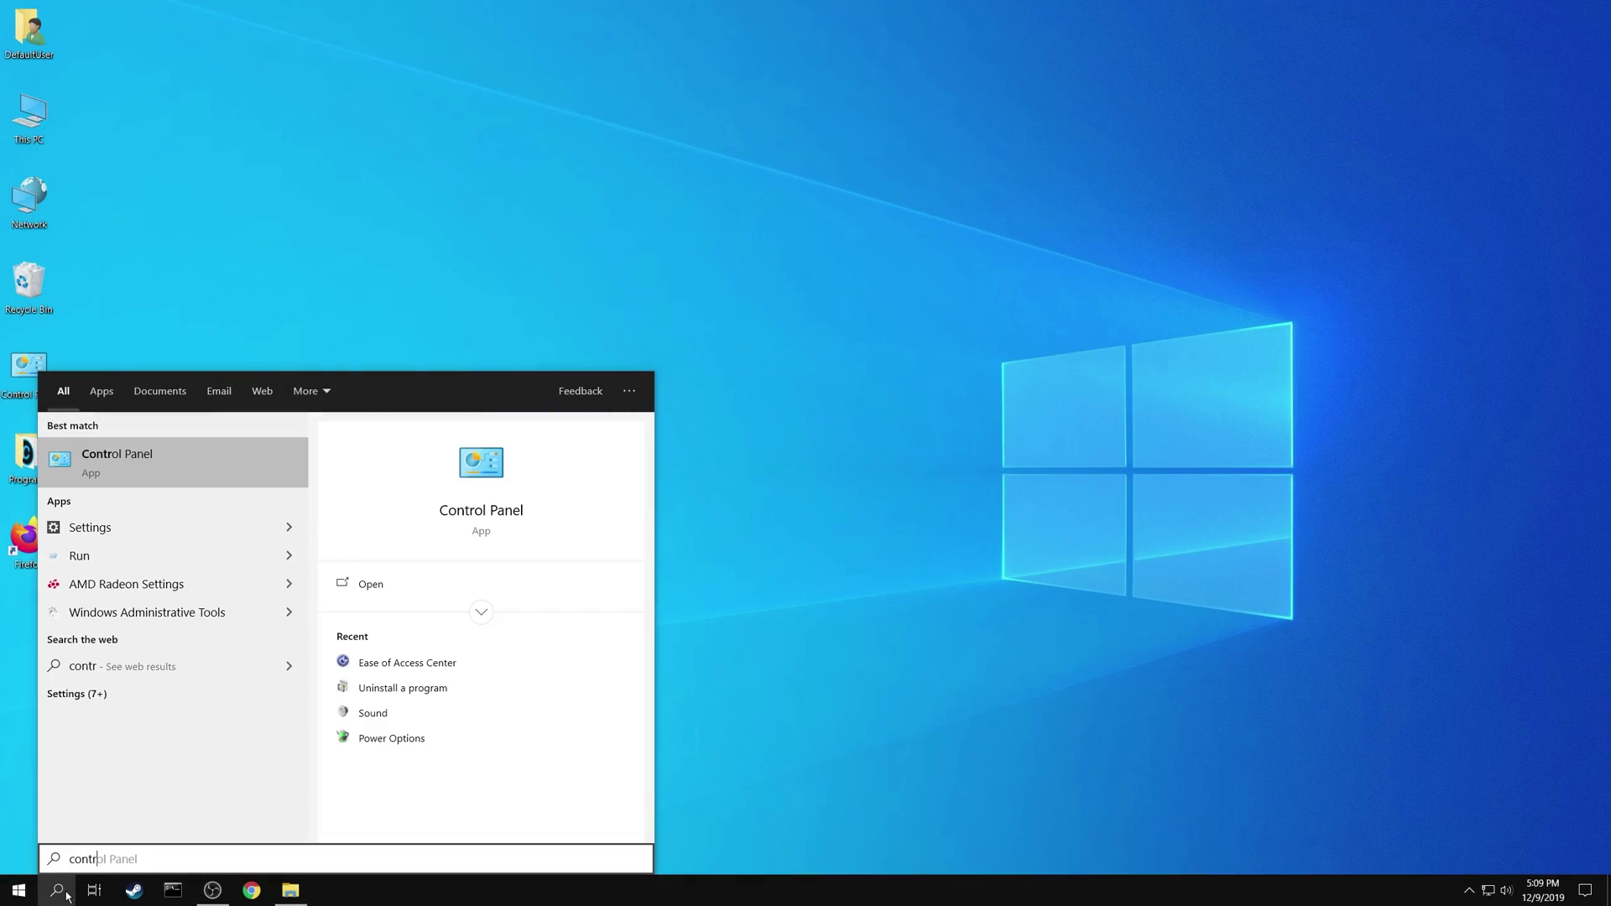
Step: Launch Control Panel from the 'control' Windows search results
left_click(179, 457)
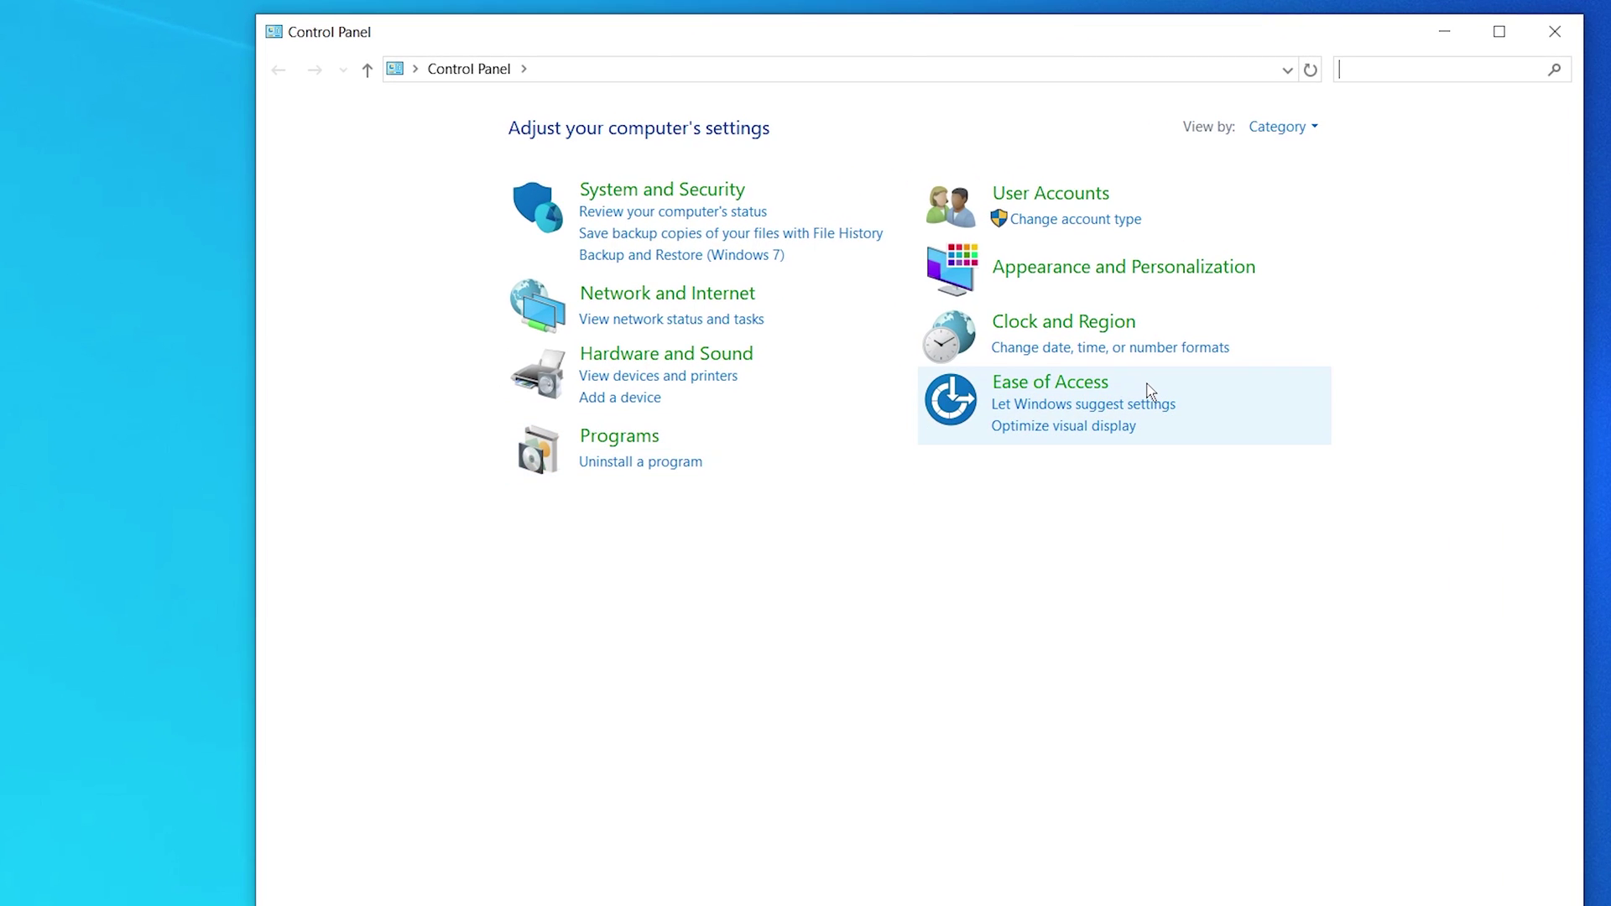
Step: Go through Ease of Access to the Ease of Access Center's 'Make the mouse easier to use' page
left_click(1118, 380)
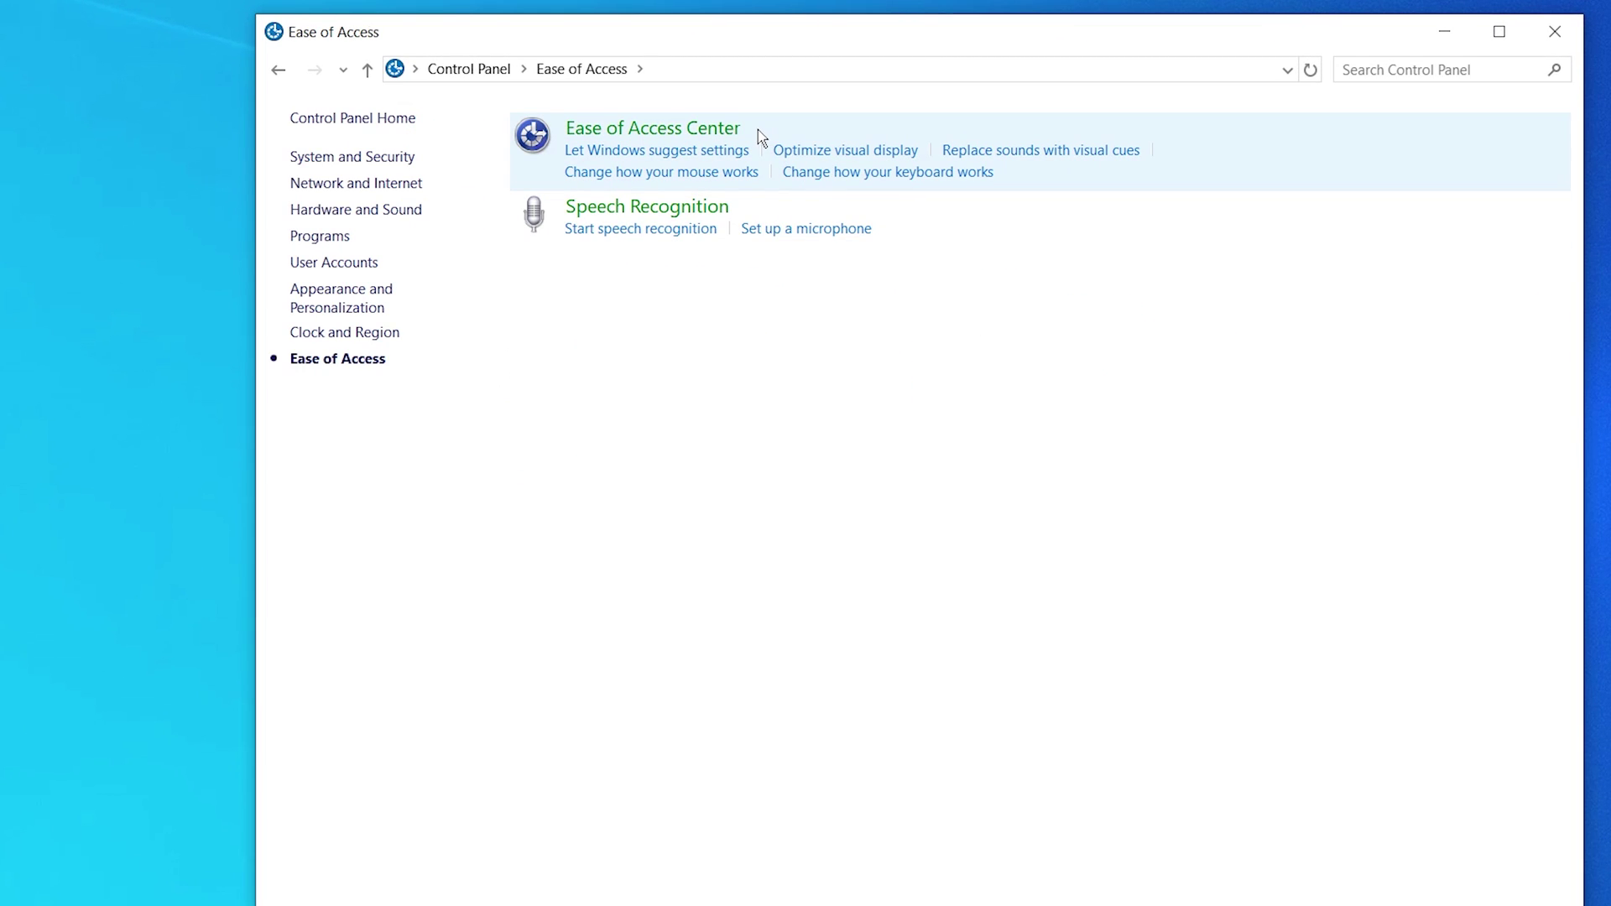
left_click(718, 130)
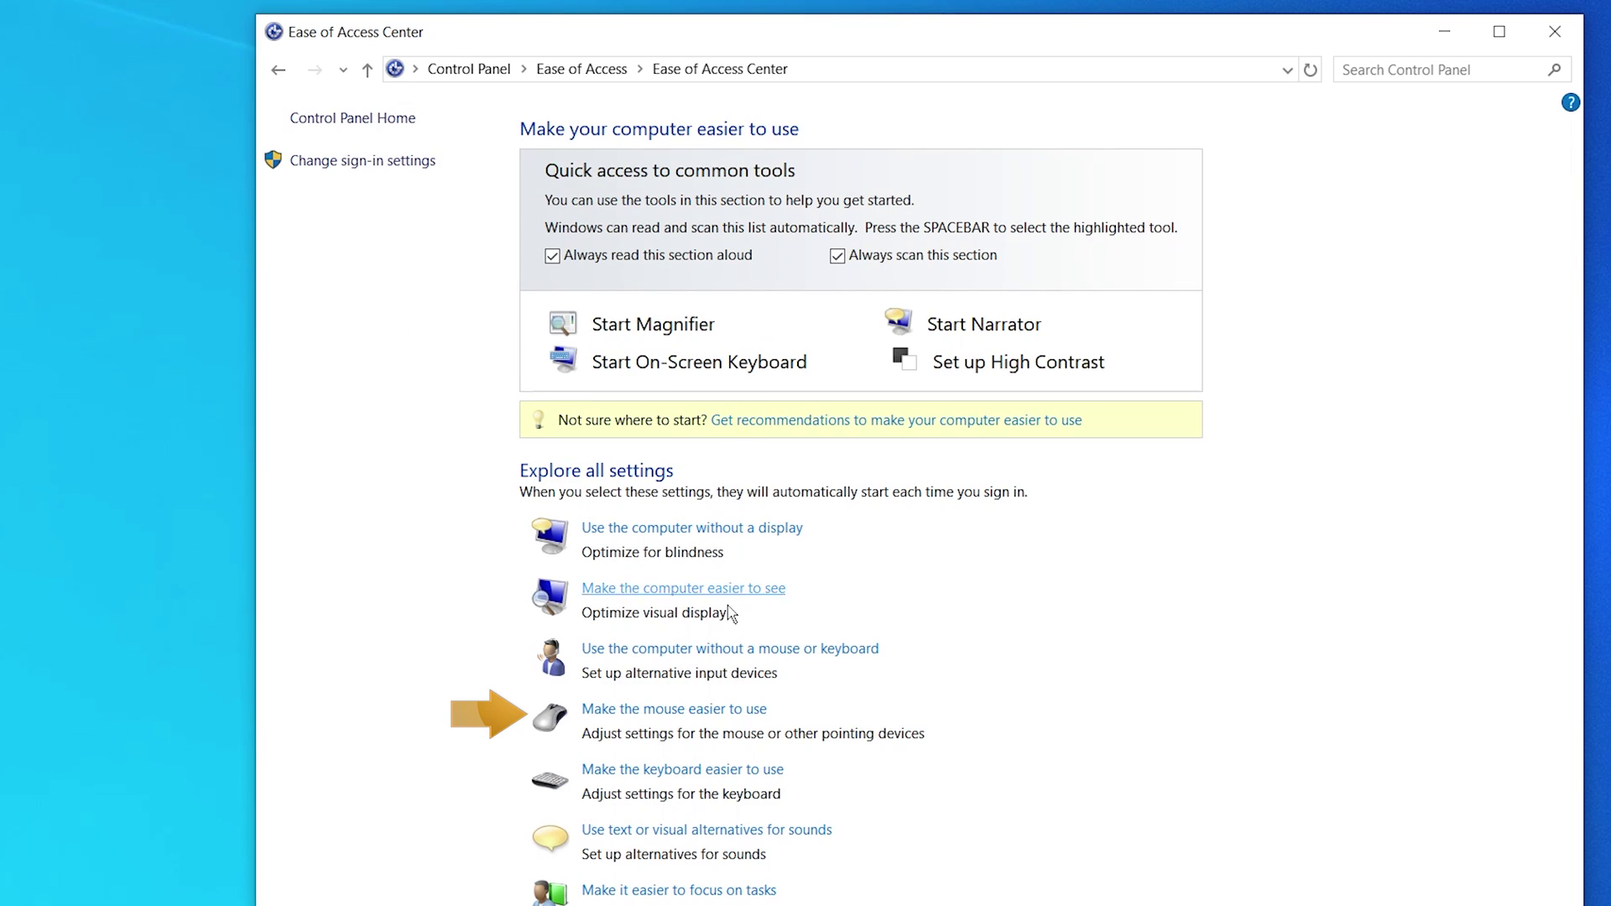
left_click(766, 715)
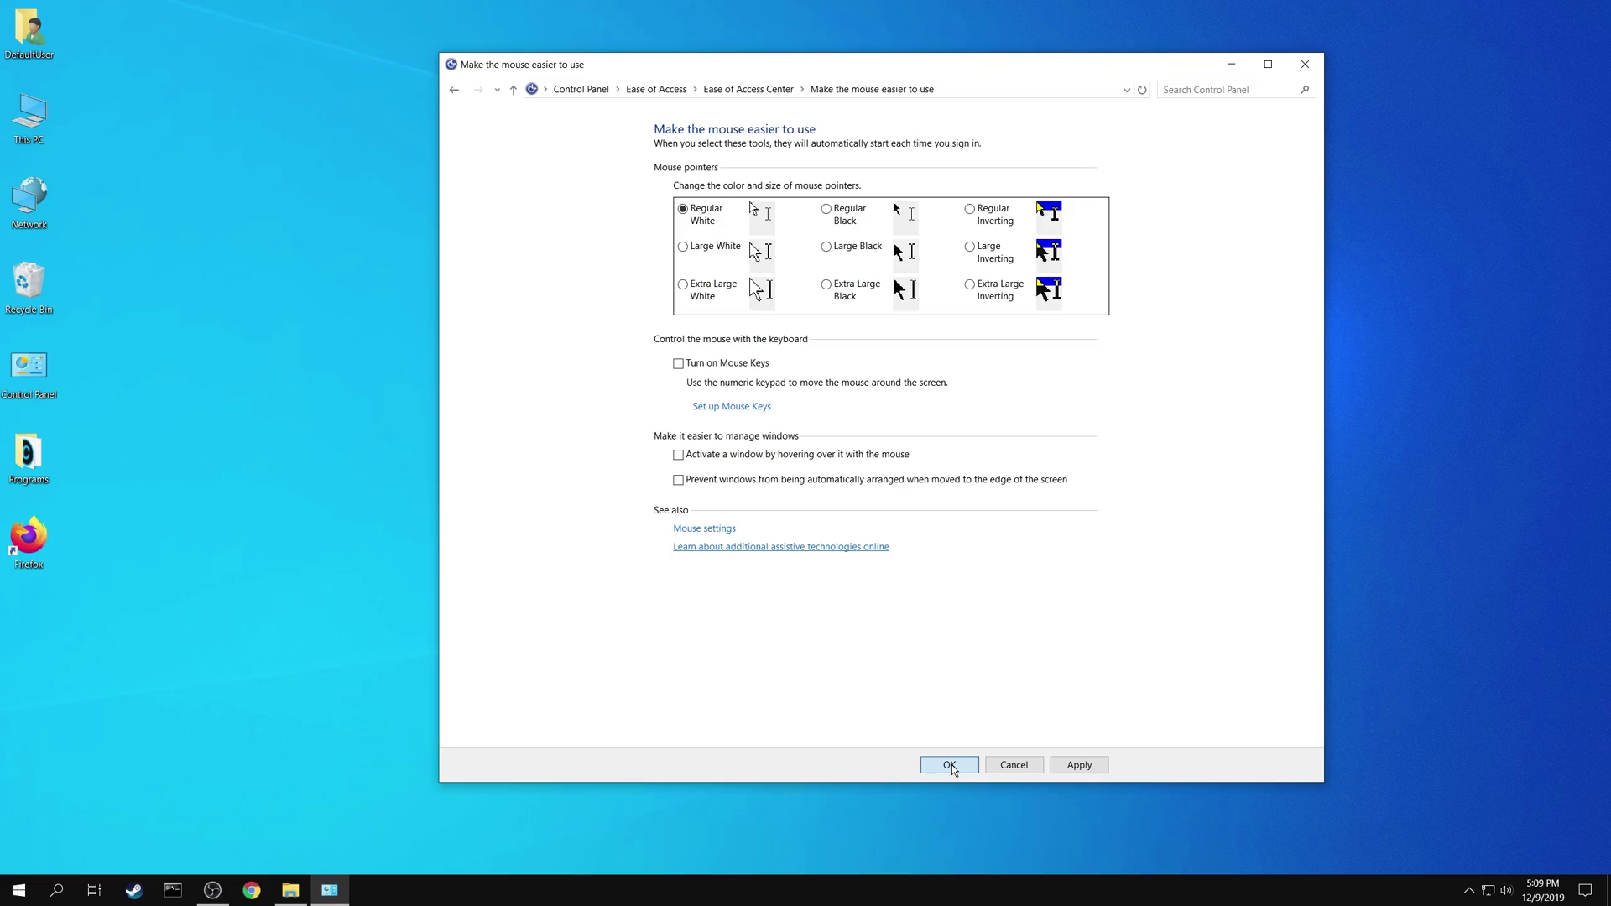
Step: Confirm Mouse Keys off with OK and close the mouse settings
left_click(951, 766)
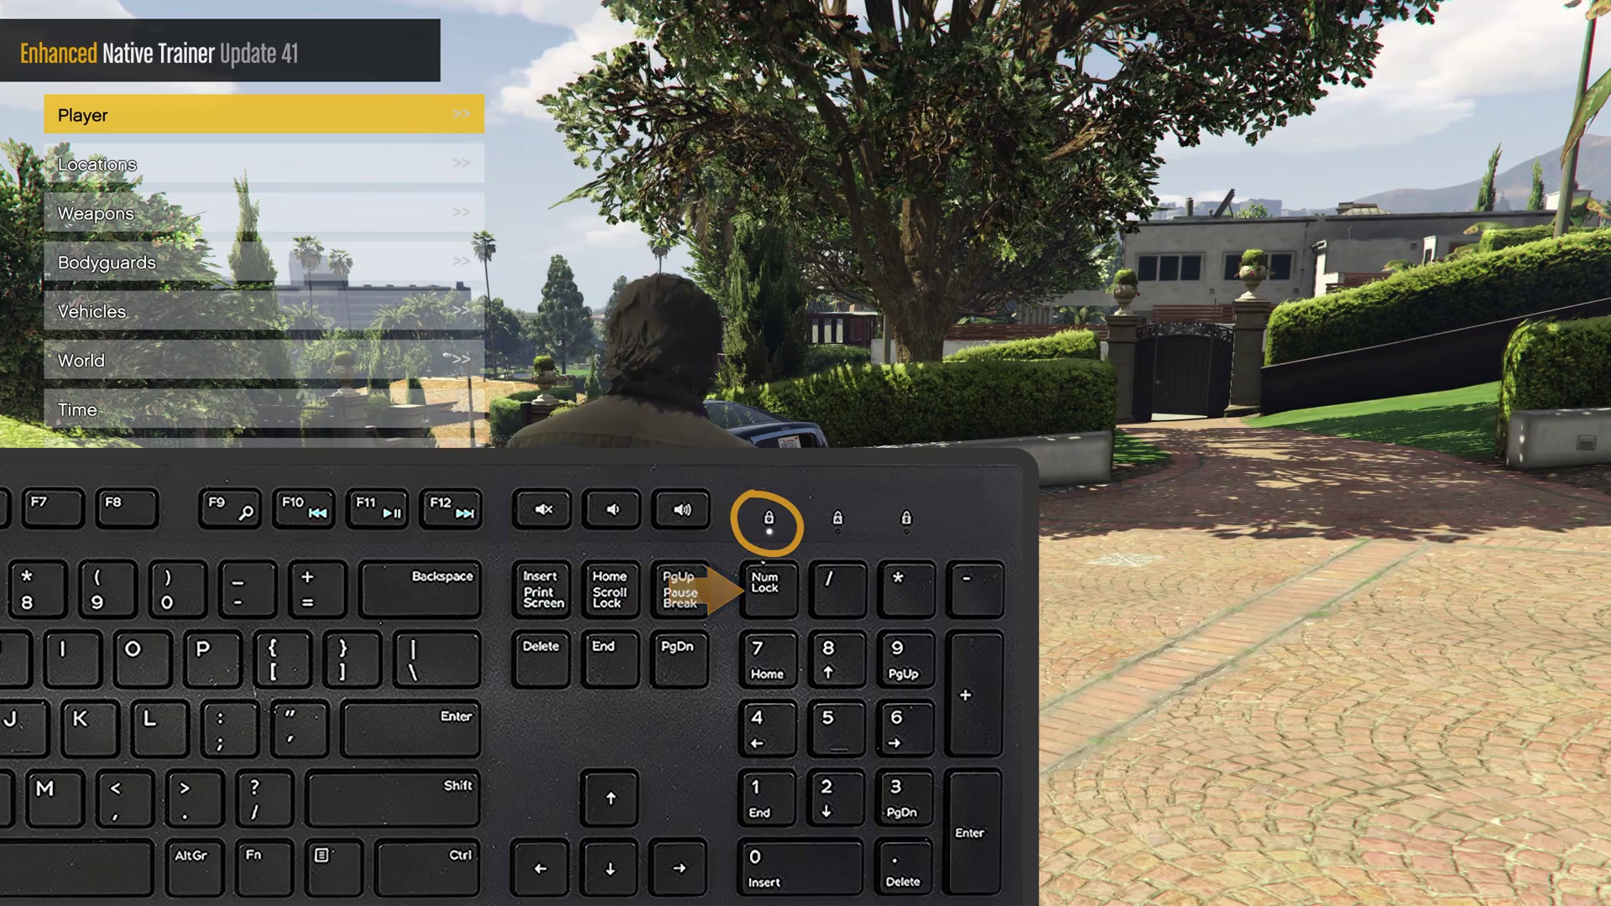
Step: Move the trainer menu highlight down two entries with the numpad
key("Down")
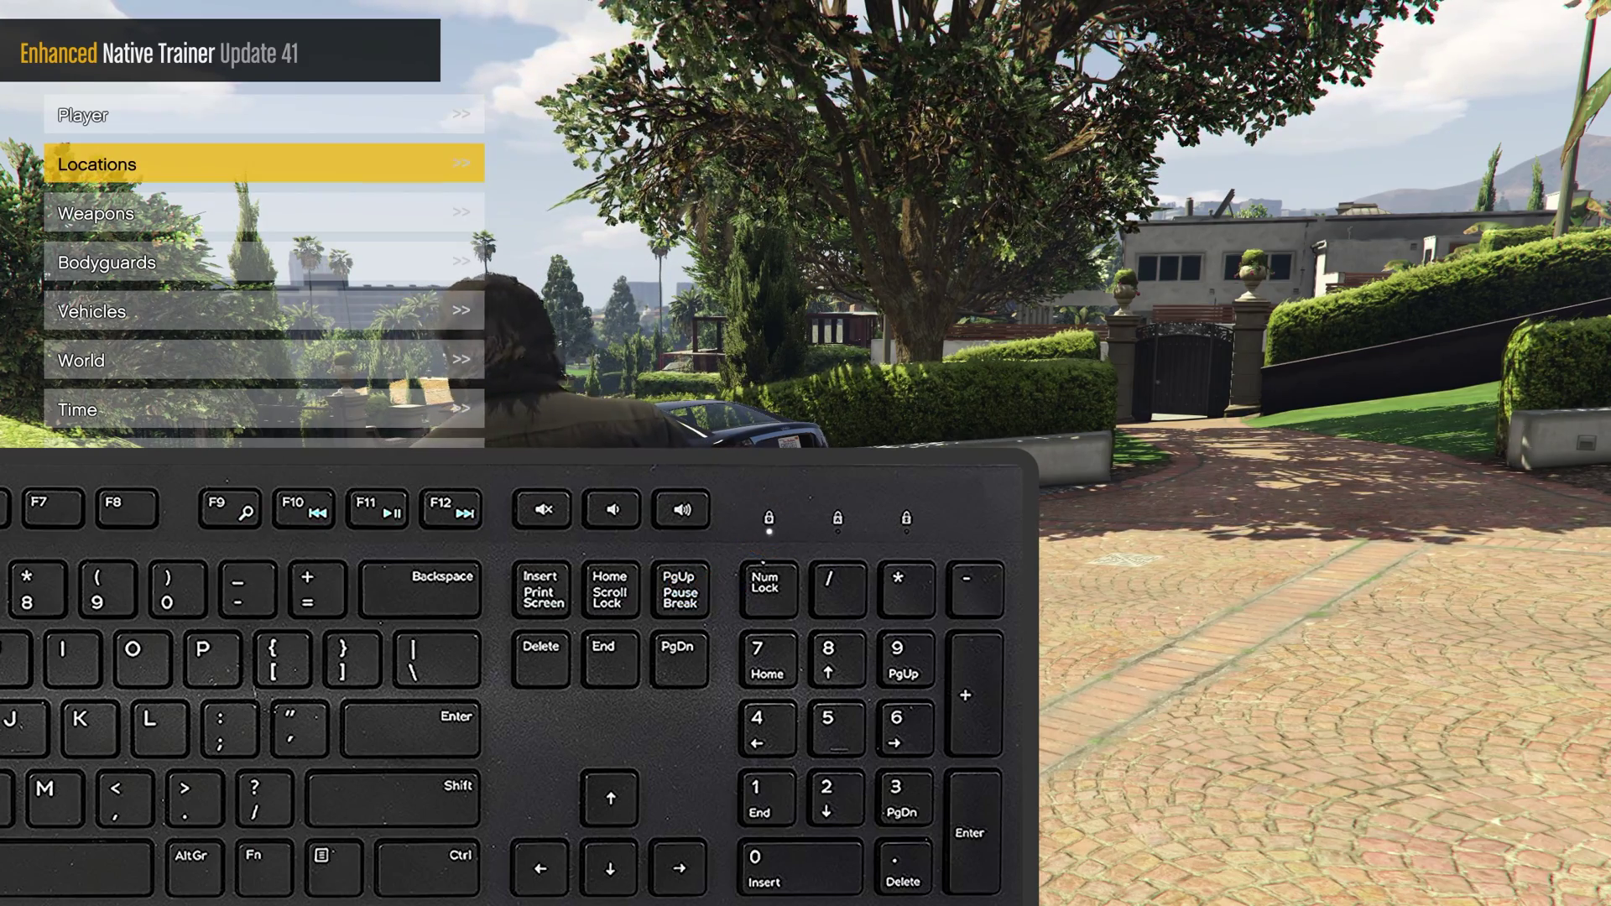
key("Down")
key("Down")
key("Down")
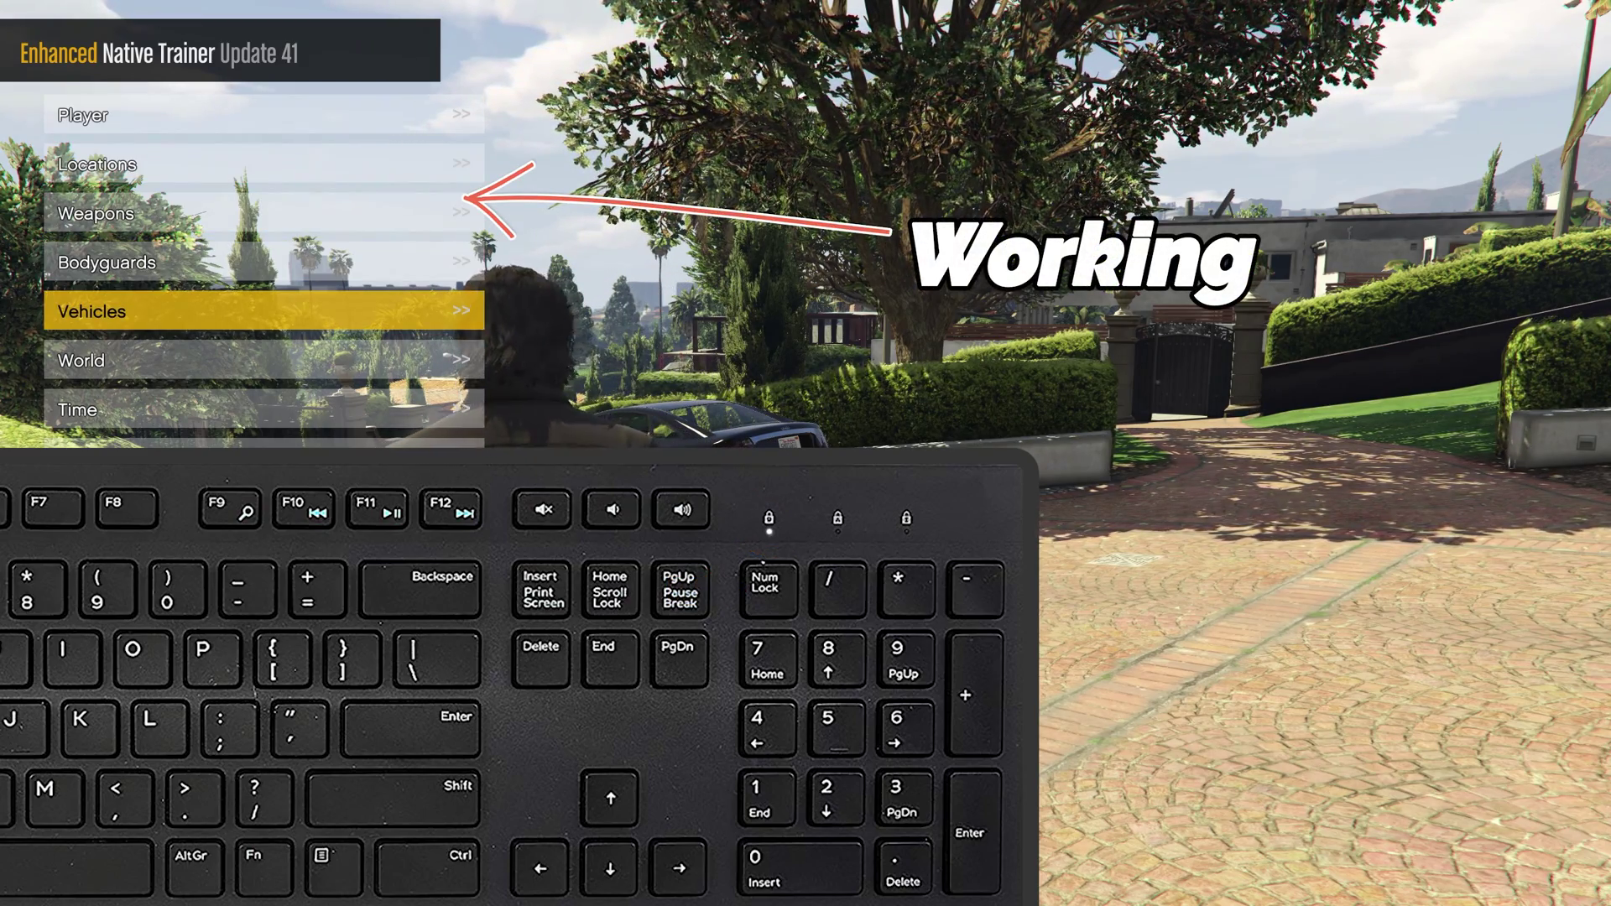